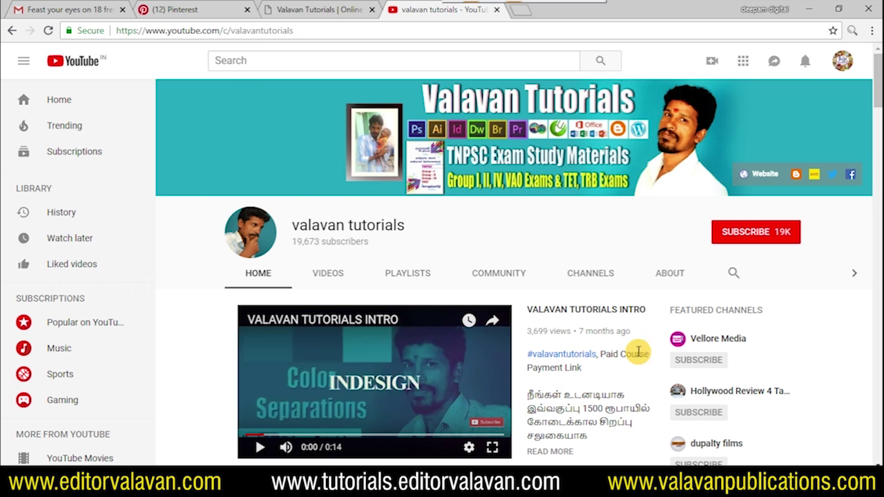
# Subscribe to the valavan tutorials channel from its YouTube channel page.
pyautogui.click(749, 233)
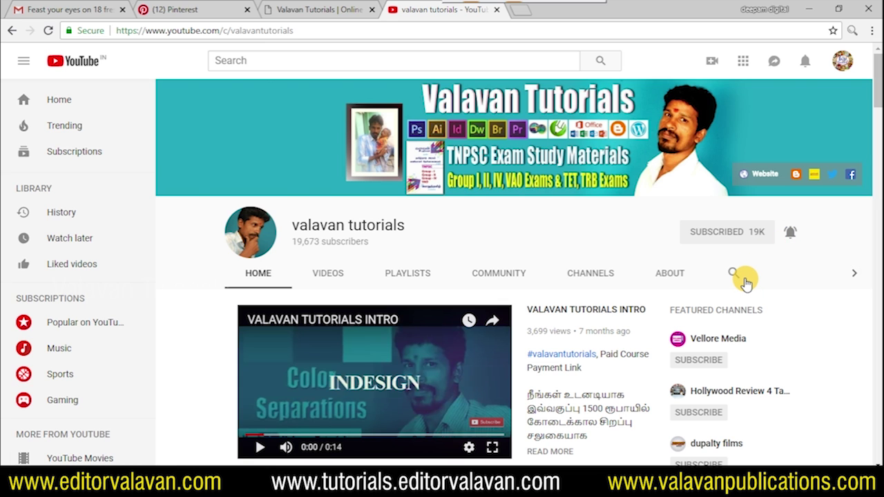
# Play 'Photoshop File Free Download | PSD | Valavan Tutorials' from the channel's Videos list.
pyautogui.scroll(-1, 753, 341)
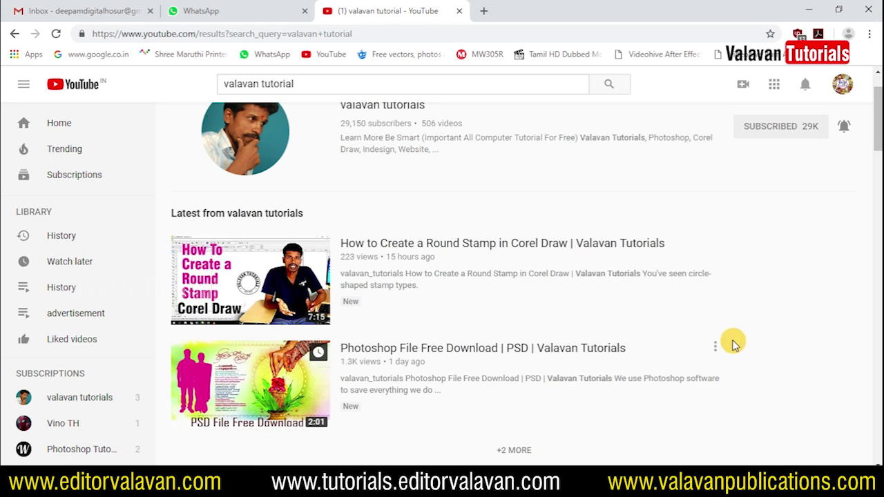
pyautogui.scroll(1, 452, 191)
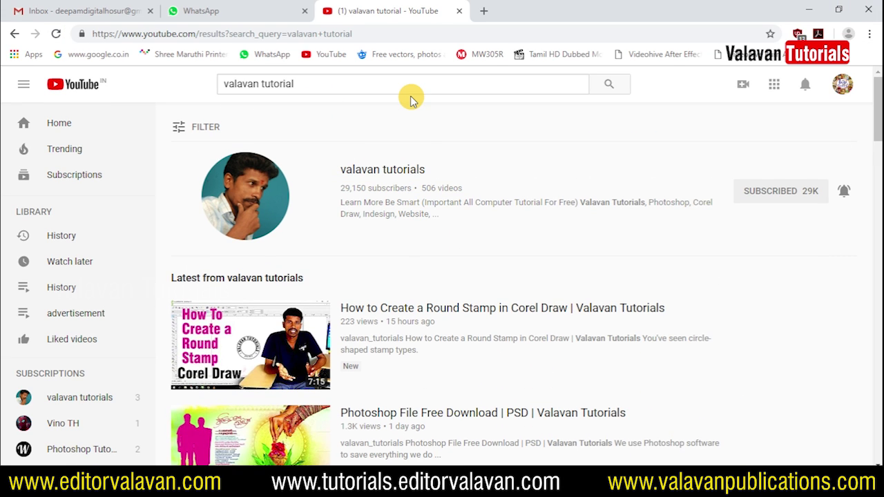
pyautogui.click(399, 171)
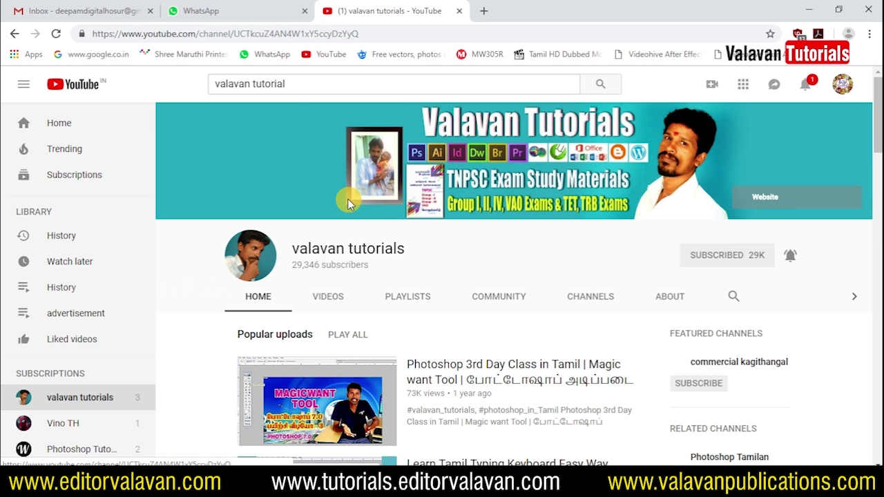
pyautogui.scroll(-1, 400, 283)
pyautogui.click(332, 231)
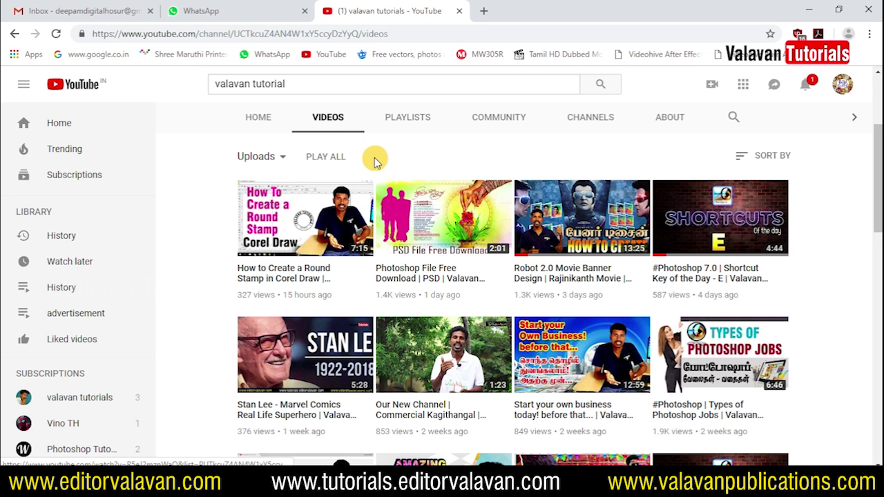
pyautogui.moveTo(443, 242)
pyautogui.click(414, 268)
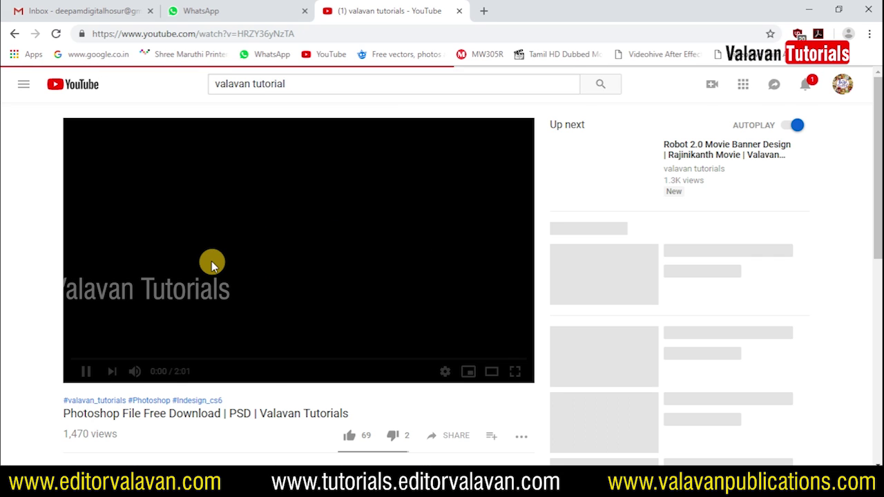
# Pause the video, expand its description and open the Download Here blog link in a new tab.
pyautogui.click(87, 371)
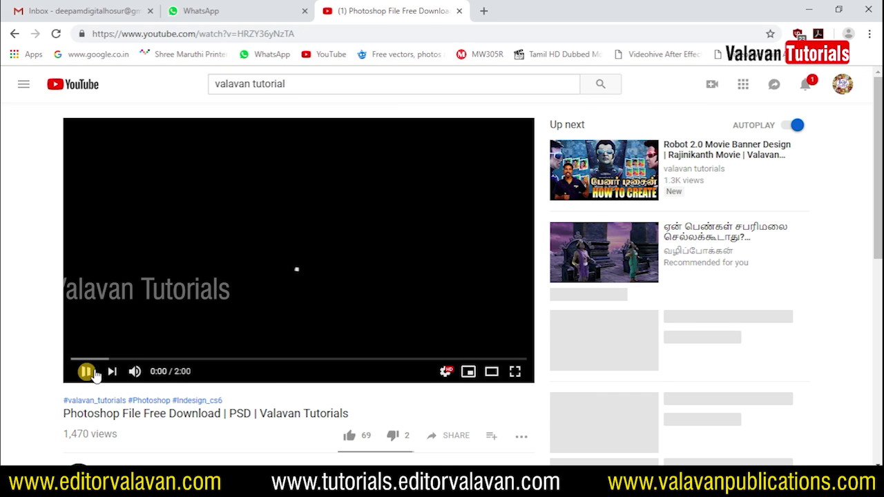
pyautogui.scroll(-3, 288, 306)
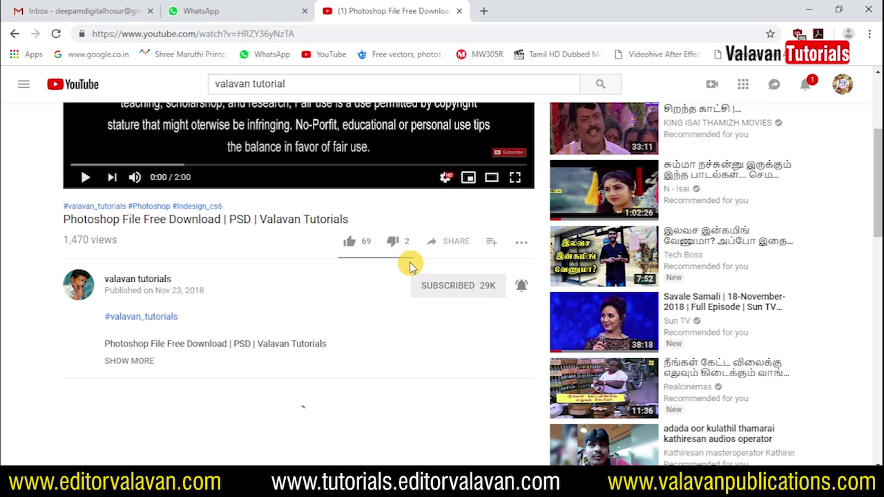
pyautogui.click(135, 363)
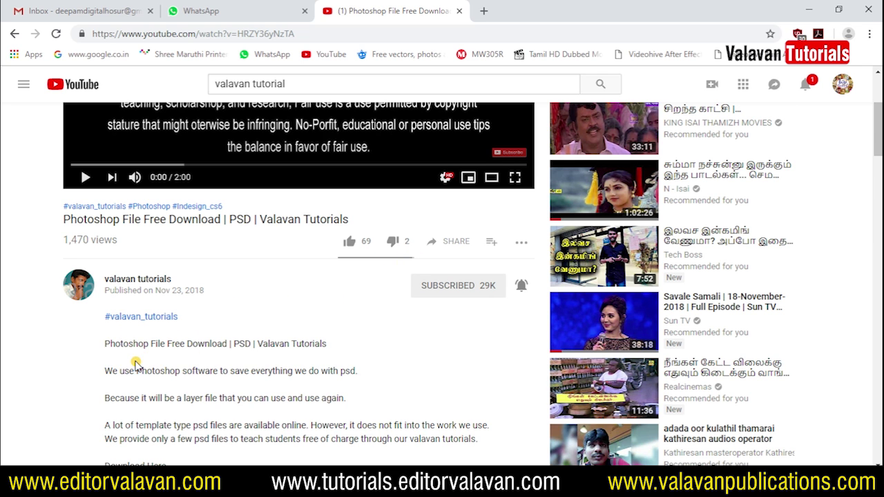
pyautogui.scroll(-2, 352, 355)
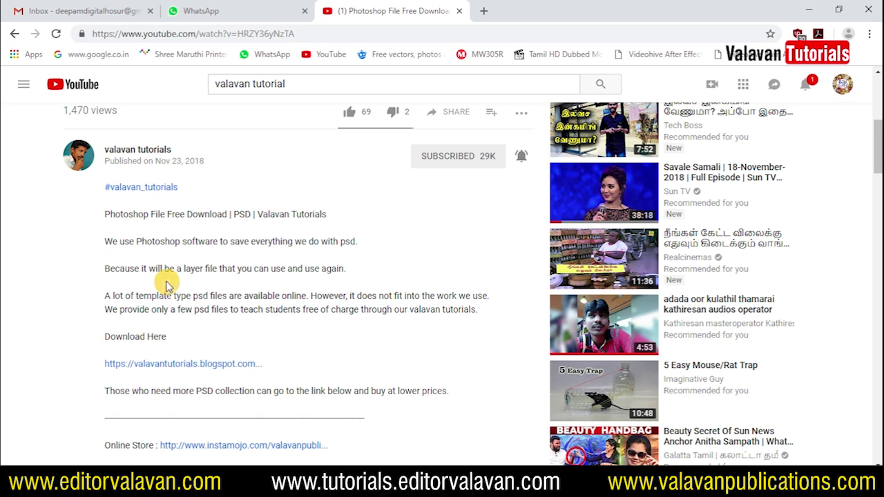
pyautogui.click(165, 371)
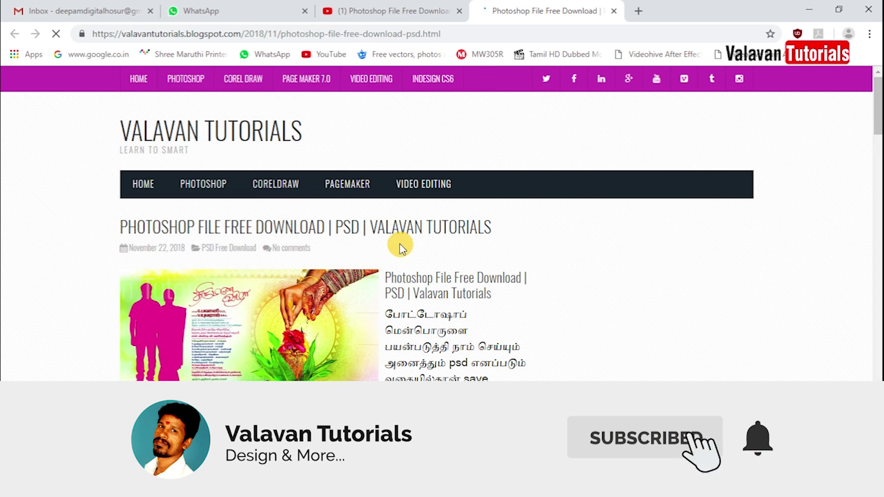
# Follow the blog post's Download Here link to the '20 X 10 psd download.psd' Drive page.
pyautogui.scroll(-2, 205, 247)
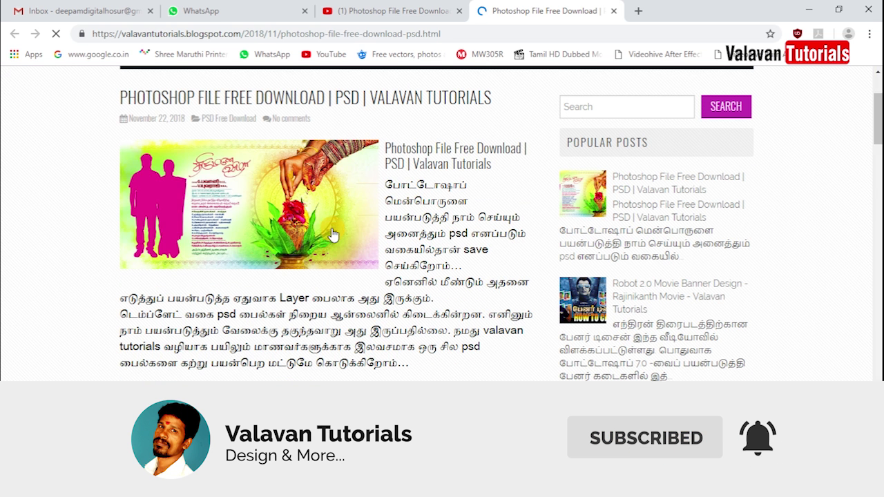
pyautogui.scroll(-1, 423, 226)
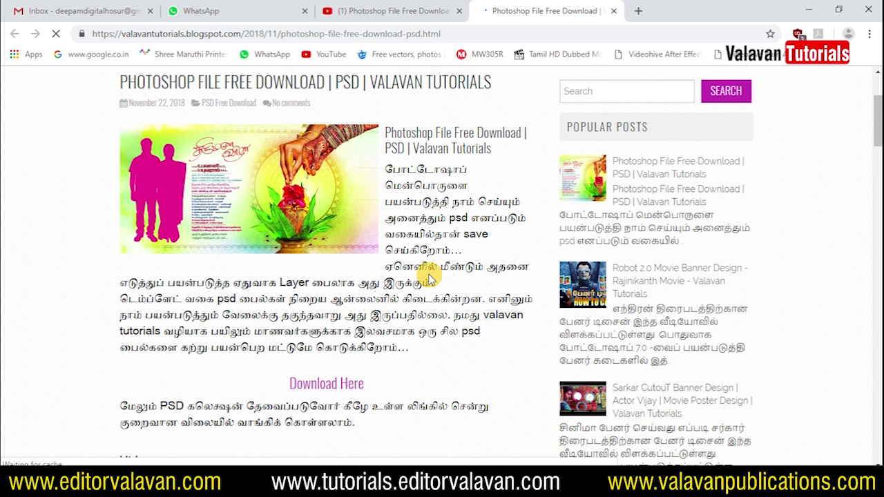
pyautogui.scroll(-3, 415, 283)
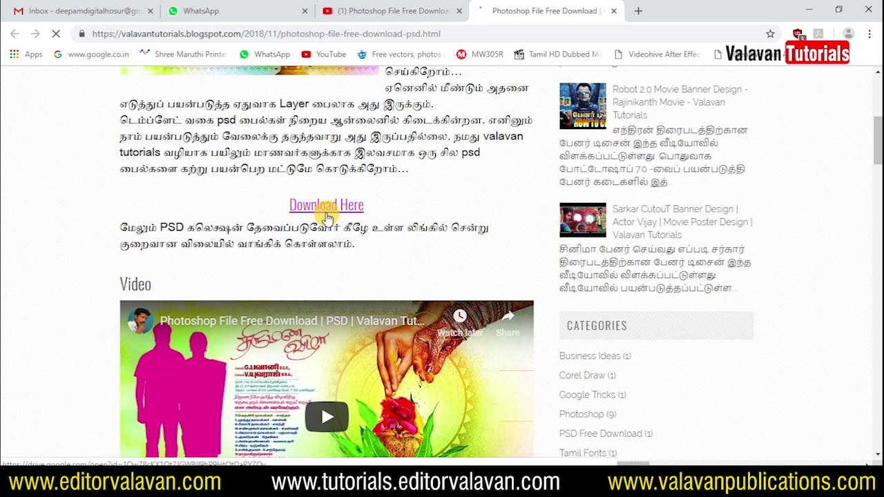
pyautogui.scroll(-1, 321, 311)
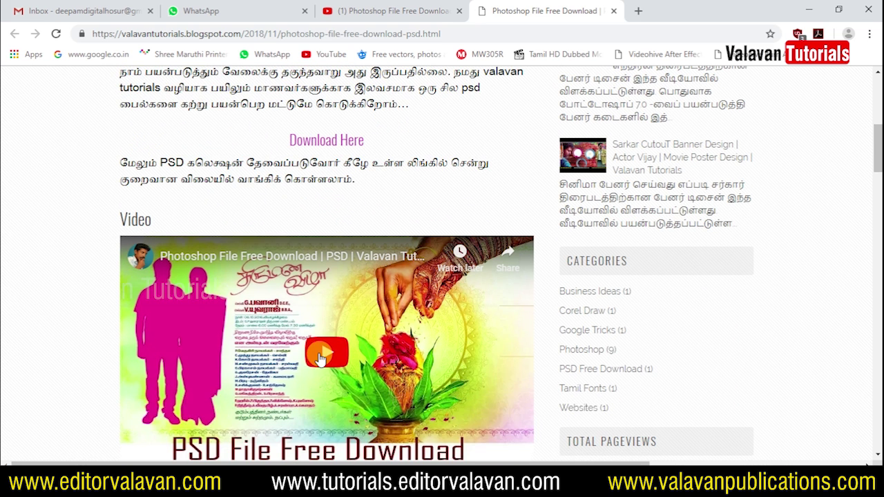
pyautogui.click(325, 140)
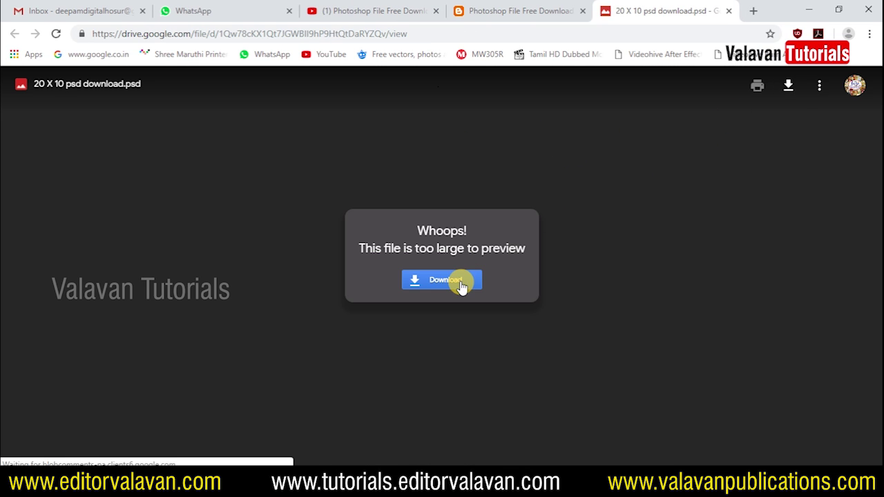
# Download the 132M PSD despite the can't-scan warning, then bring up Photoshop's Open dialog.
pyautogui.click(386, 221)
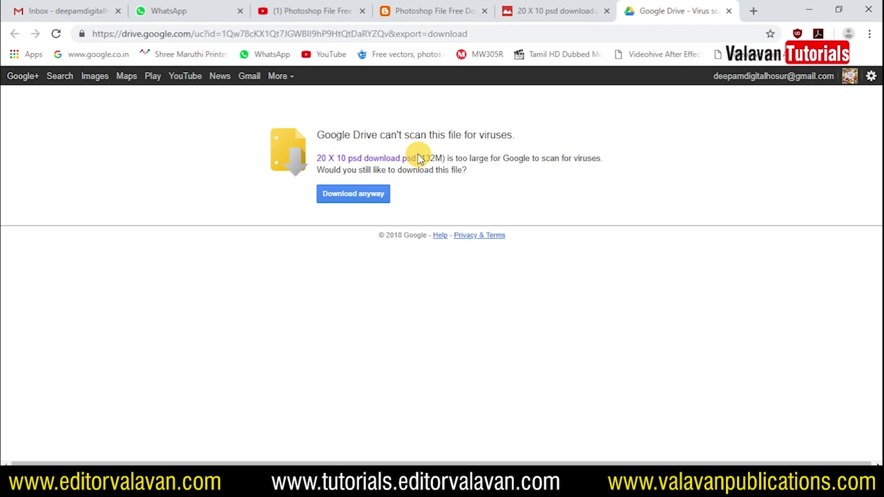
pyautogui.click(360, 196)
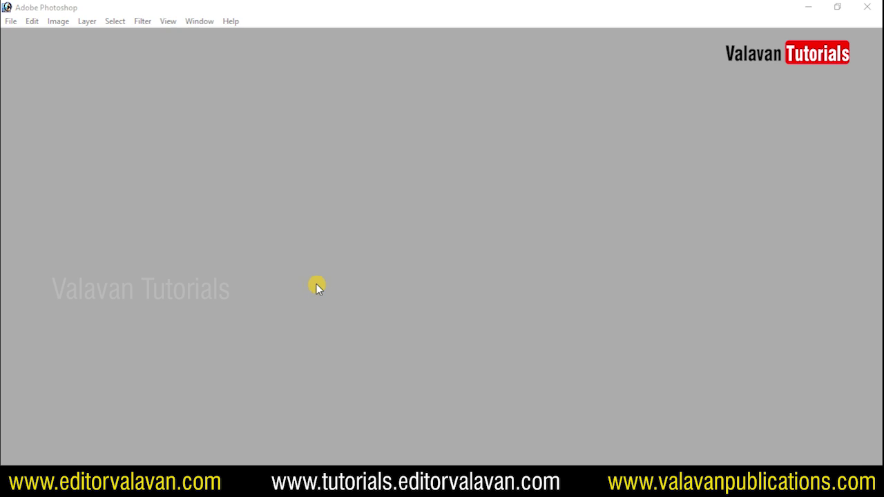
pyautogui.doubleClick(316, 284)
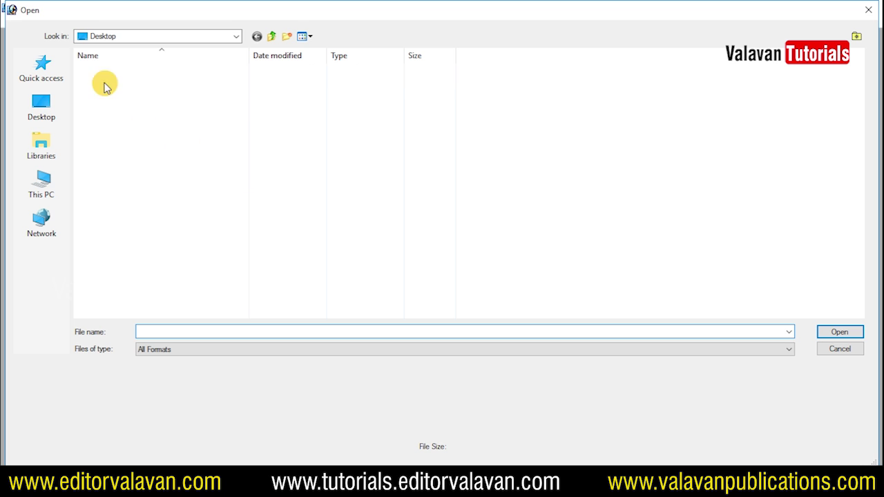
# Open the downloaded invitation PSD, dismiss the text-layer update prompt, and view it full screen.
pyautogui.click(118, 146)
pyautogui.doubleClick(118, 145)
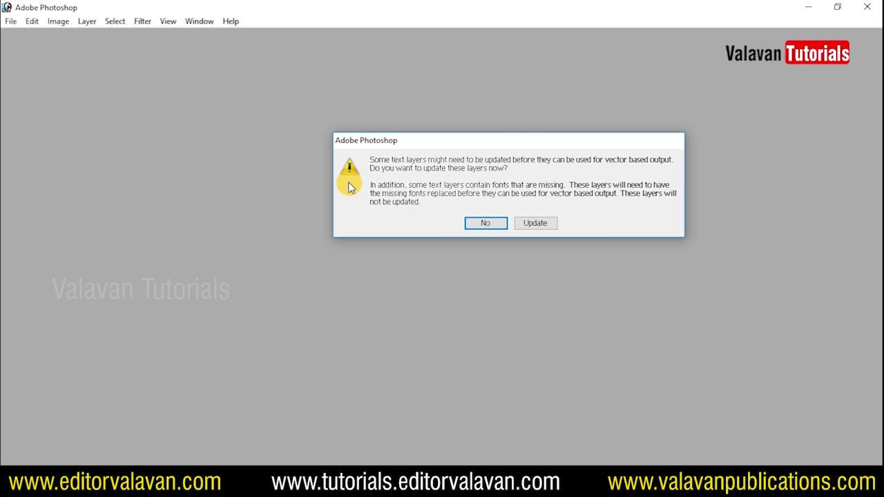
pyautogui.press('Return')
pyautogui.press('f')
pyautogui.rightClick(492, 181)
pyautogui.click(529, 203)
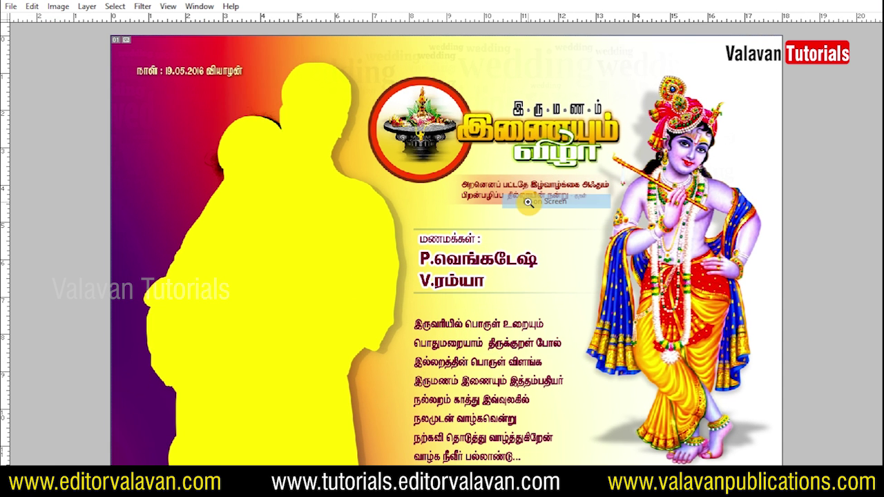
pyautogui.press('Tab')
pyautogui.click(815, 270)
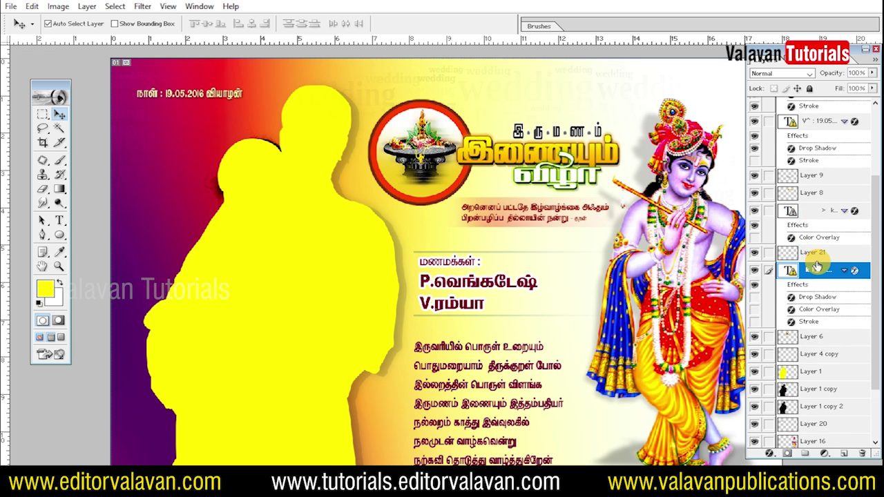
pyautogui.scroll(-3, 817, 267)
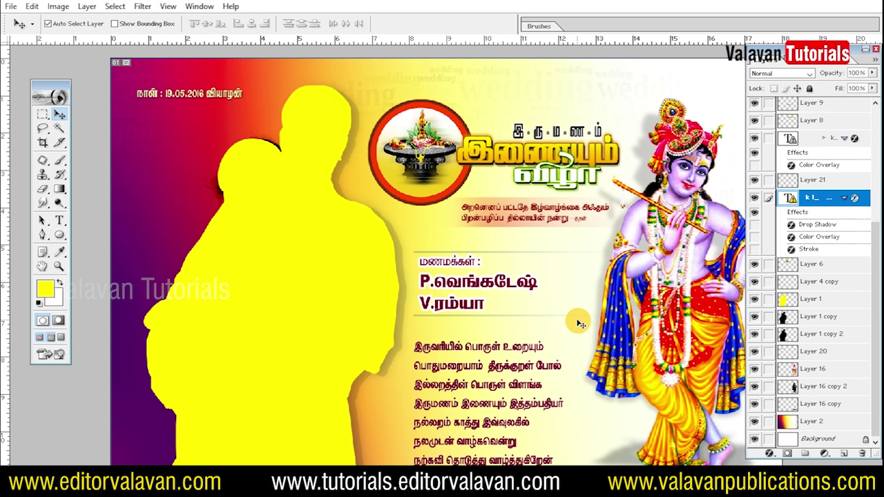
pyautogui.scroll(-1, 580, 323)
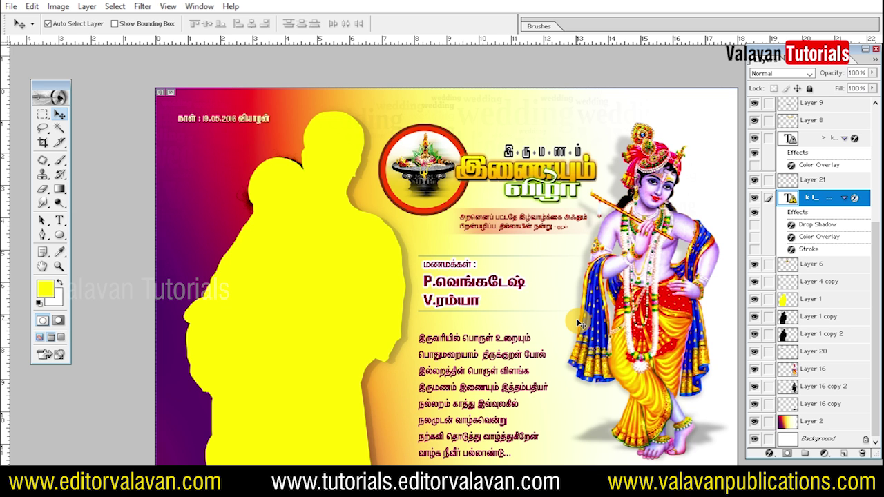
pyautogui.click(581, 323)
pyautogui.scroll(1, 580, 324)
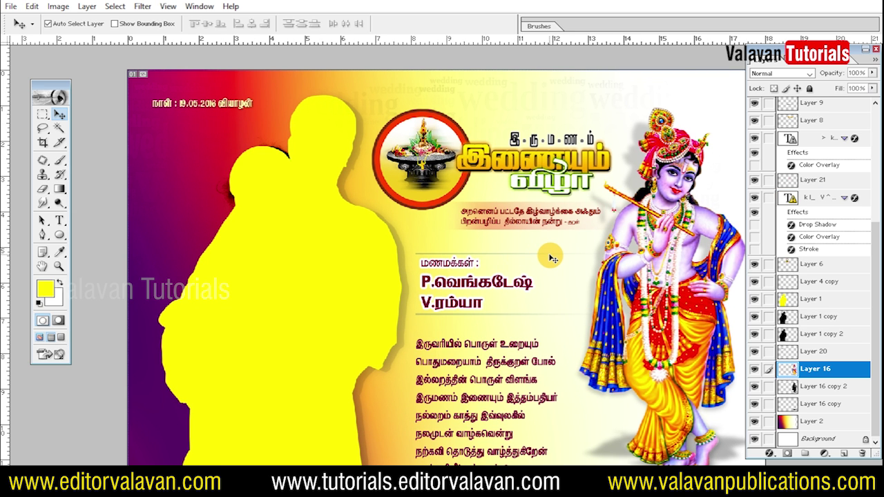
pyautogui.scroll(-1, 553, 259)
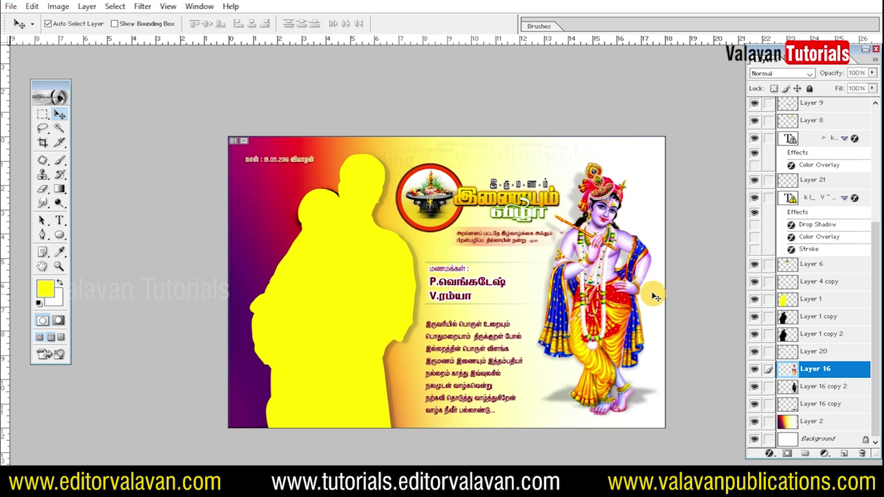
pyautogui.moveTo(517, 360); pyautogui.dragTo(516, 322)
pyautogui.hotkey('ctrl', 'z')
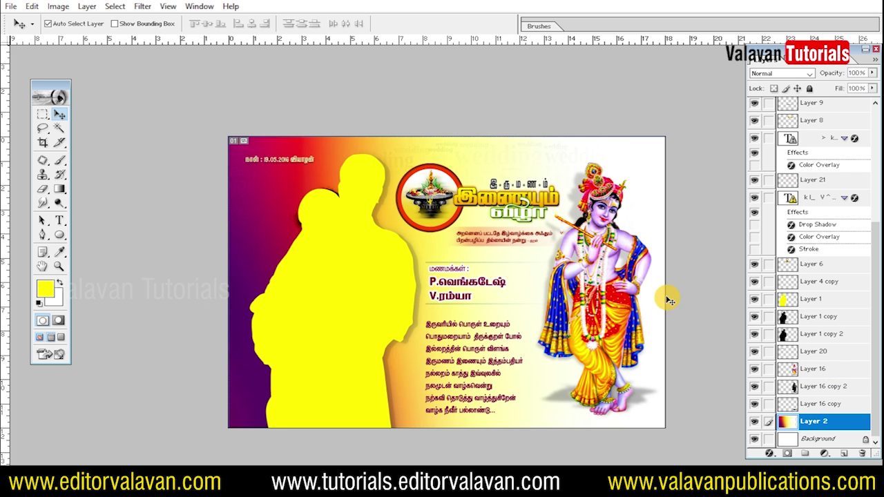
pyautogui.scroll(1, 822, 303)
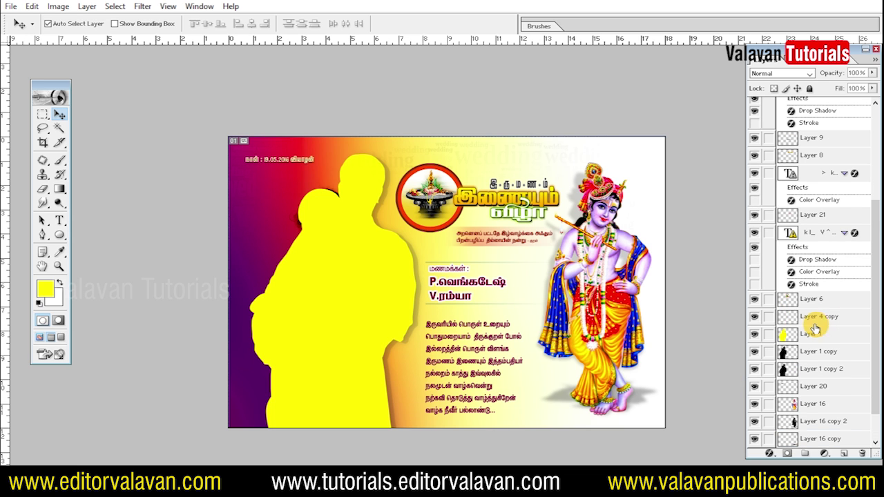
pyautogui.moveTo(599, 275); pyautogui.dragTo(603, 276)
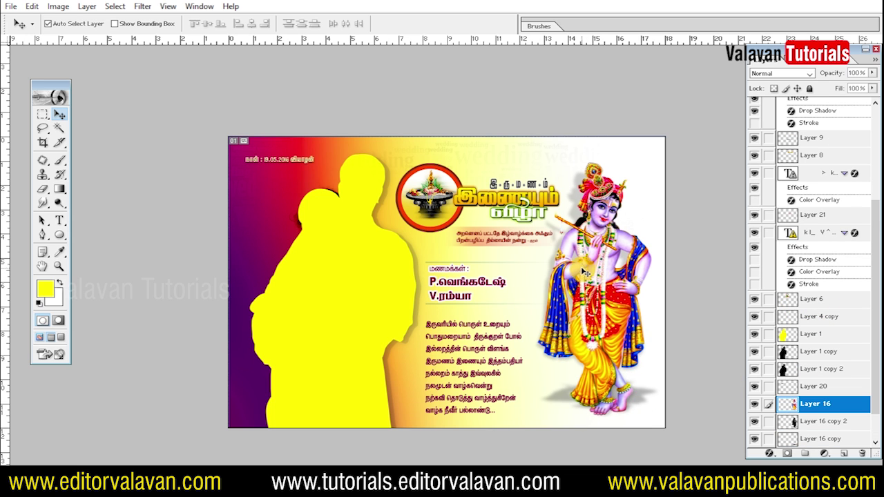
pyautogui.moveTo(366, 133); pyautogui.dragTo(528, 239)
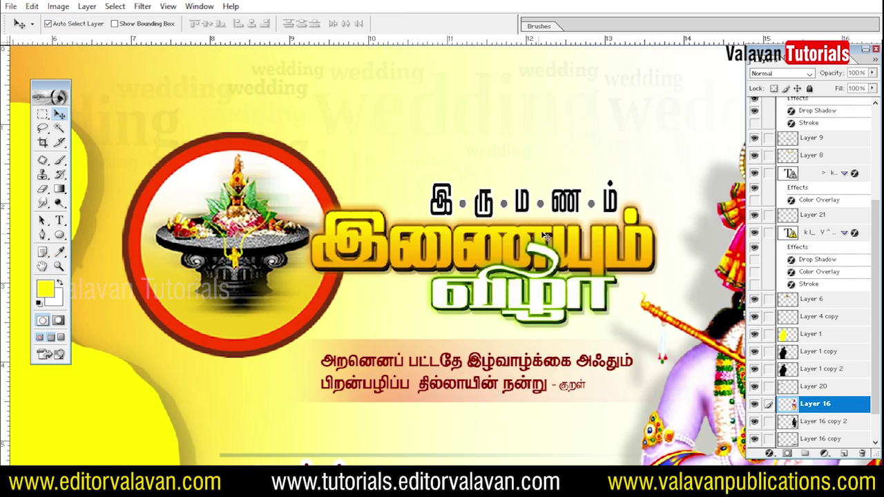
pyautogui.click(546, 237)
pyautogui.scroll(-5, 415, 276)
pyautogui.press('z')
pyautogui.rightClick(350, 257)
# Zoom in on the emblem and Tamil couplet, and switch to the Type tool.
pyautogui.click(380, 263)
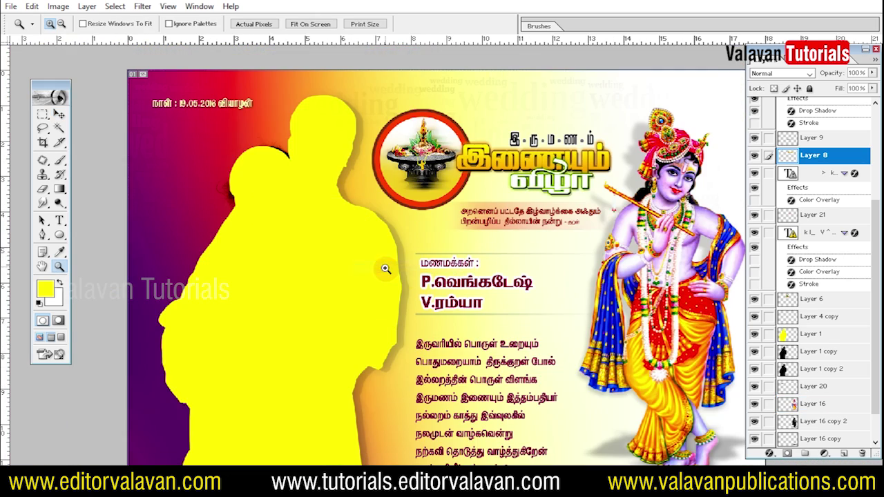
pyautogui.click(397, 213)
pyautogui.click(535, 271)
pyautogui.press('v')
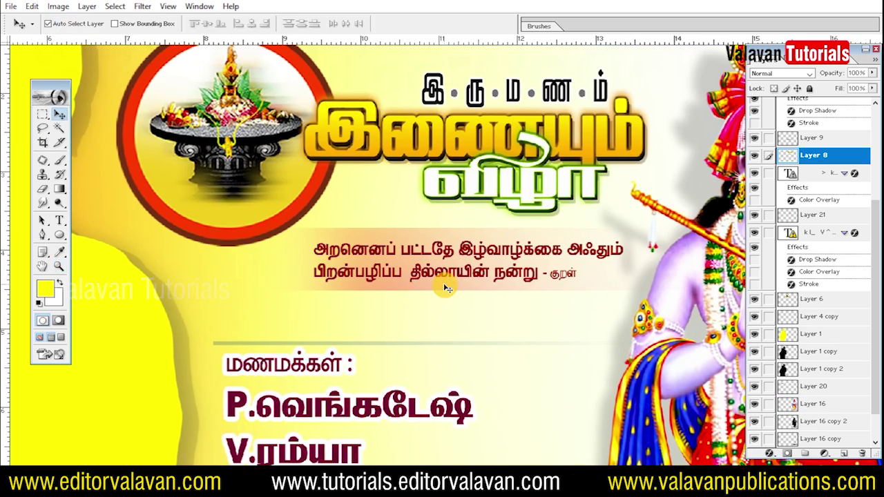
pyautogui.press('t')
# Select the Tamil couplet text and change its font to RGB_0002.
pyautogui.click(465, 250)
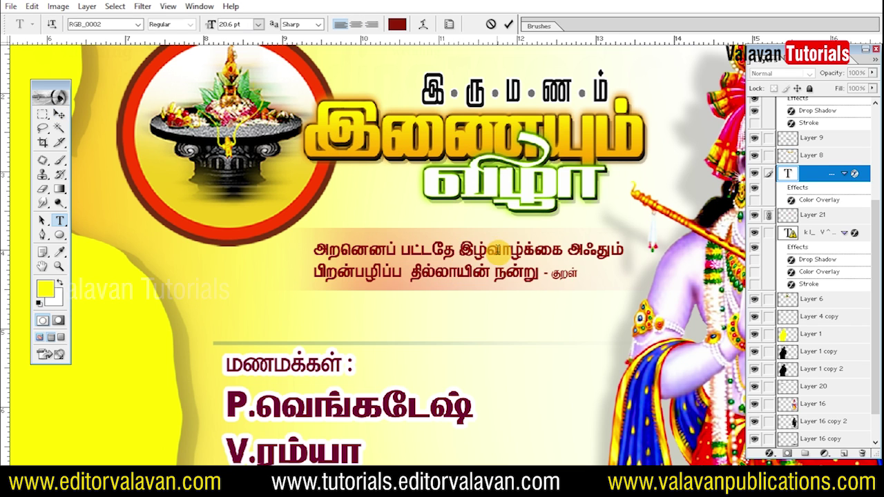
pyautogui.hotkey('ctrl', 'a')
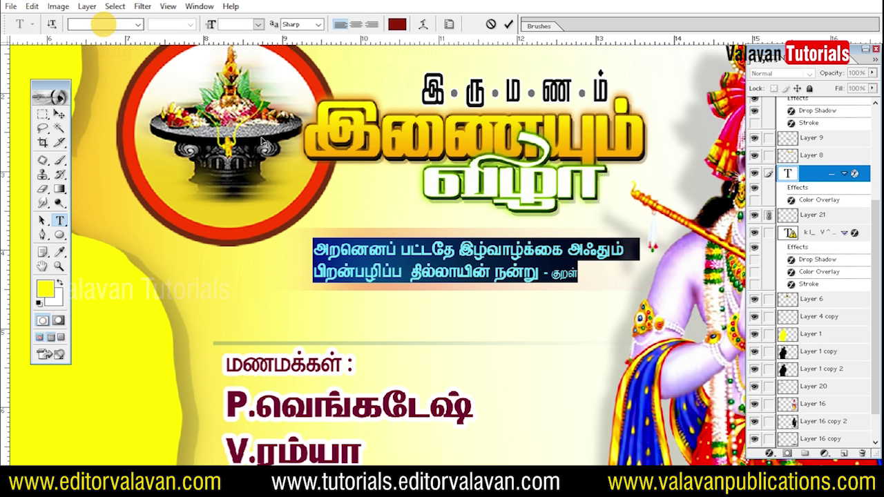
pyautogui.click(392, 252)
pyautogui.moveTo(314, 249); pyautogui.dragTo(539, 278)
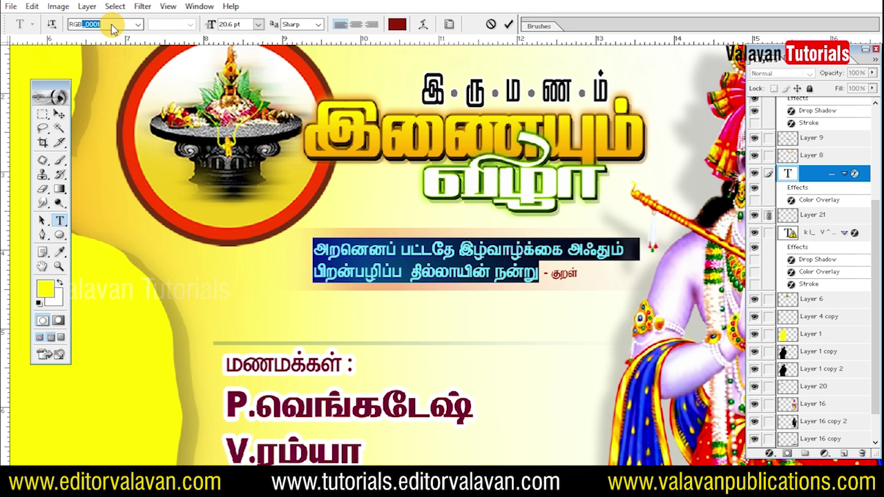
pyautogui.press('Return')
pyautogui.press('Down')
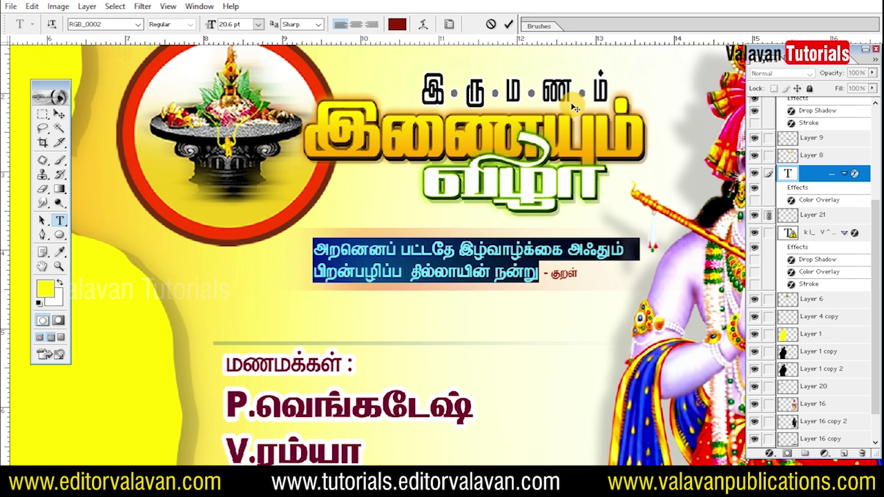
pyautogui.hotkey('ctrl', 't')
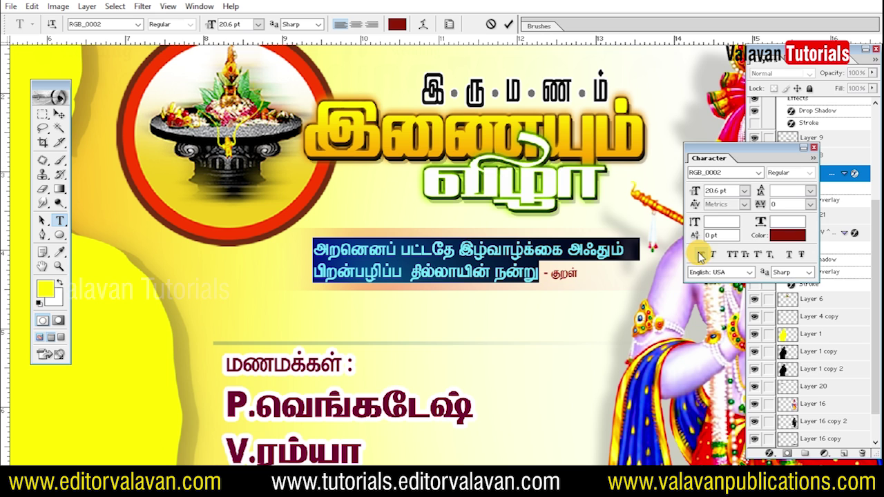
# Show the character settings and start editing the couple's names text layer.
pyautogui.click(492, 250)
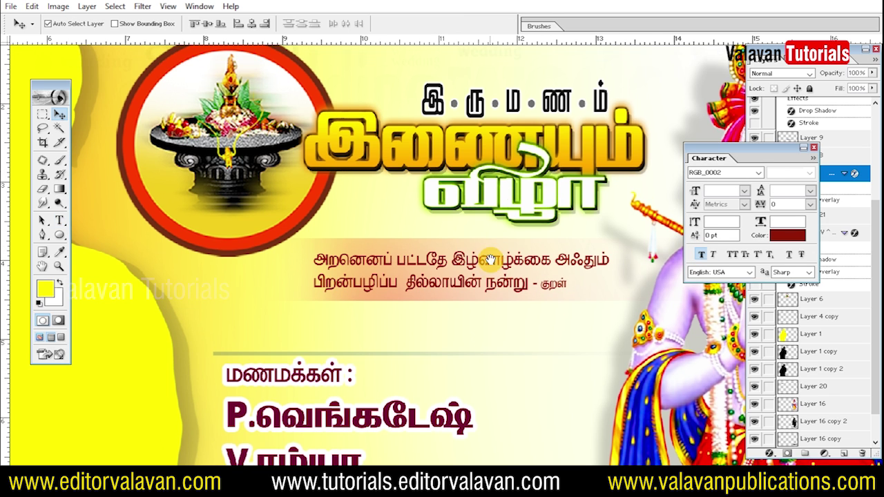
pyautogui.scroll(-5, 491, 250)
pyautogui.click(395, 294)
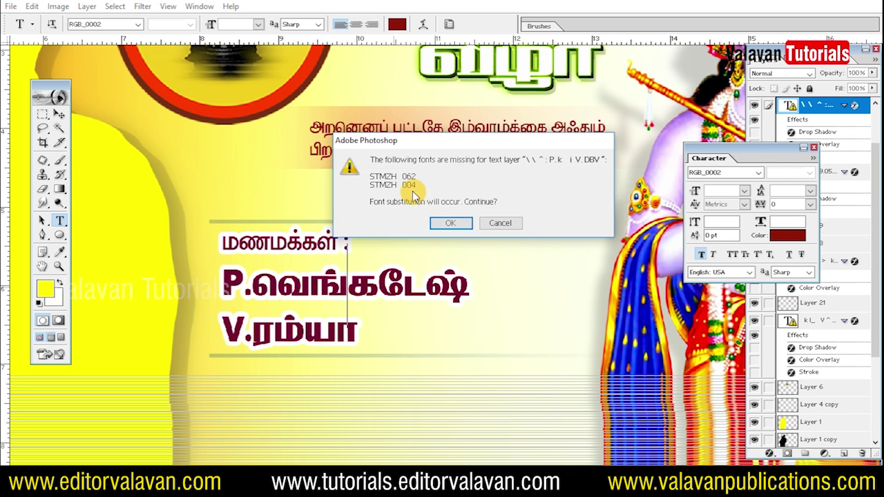
# Accept font substitution for the missing STMZH fonts on the names layer.
pyautogui.click(447, 220)
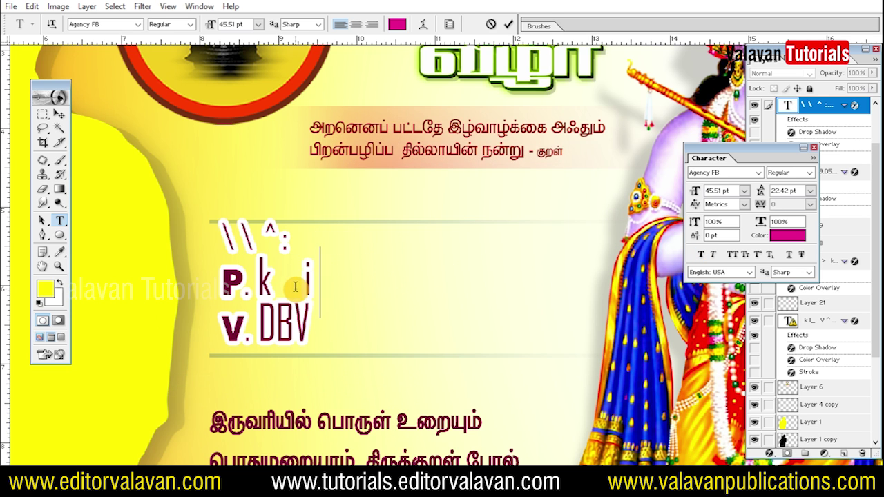
pyautogui.scroll(-2, 458, 292)
pyautogui.scroll(-1, 465, 299)
# Set the groom's name to the Bamini Tamil font, then view the whole invitation with panels hidden.
pyautogui.moveTo(259, 195); pyautogui.dragTo(325, 243)
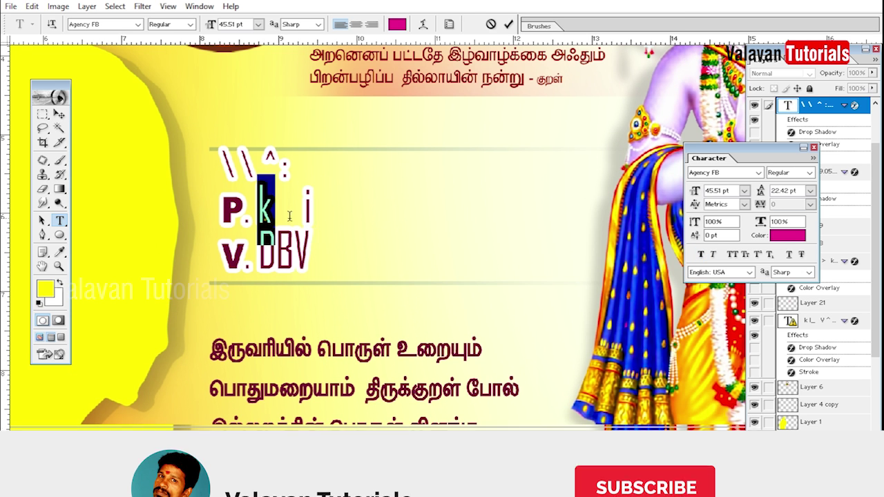
pyautogui.click(719, 173)
pyautogui.write('Bamini')
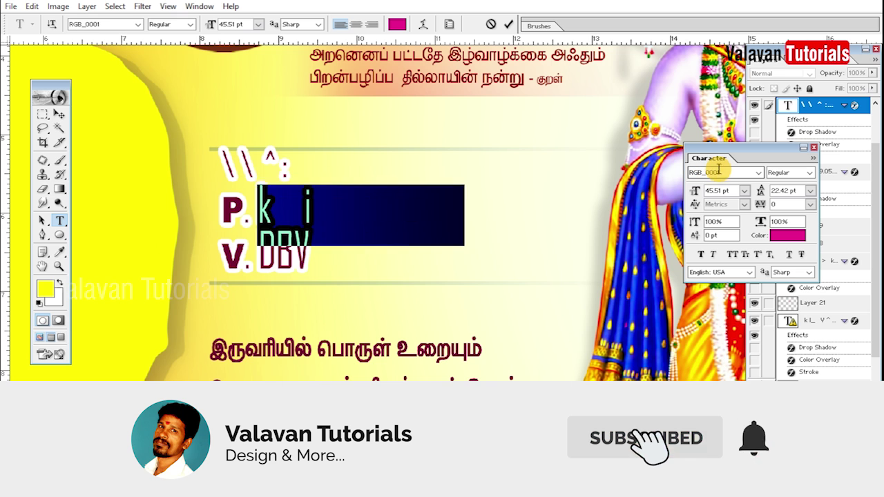
pyautogui.press('Return')
pyautogui.hotkey('ctrl', '0')
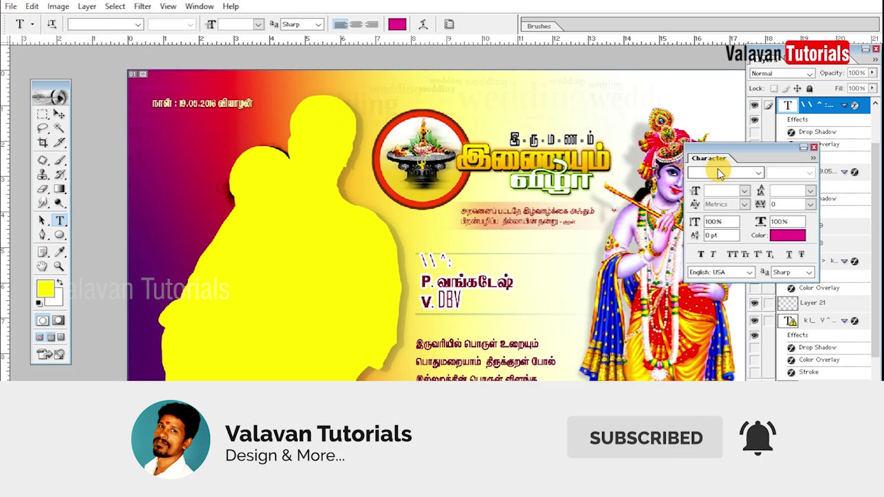
pyautogui.press('Tab')
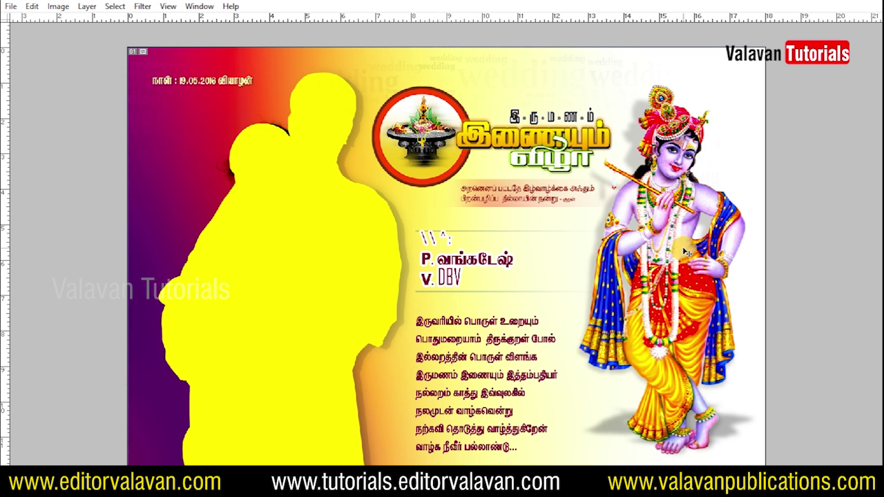
pyautogui.hotkey('ctrl', '-')
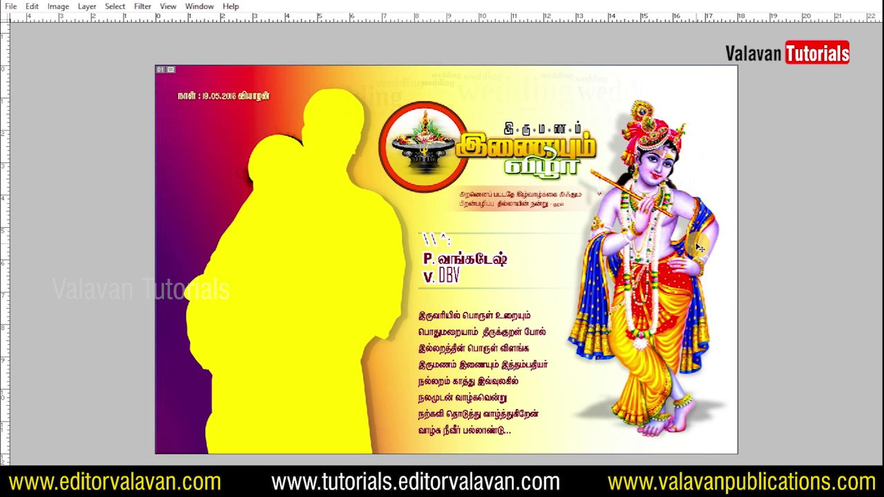